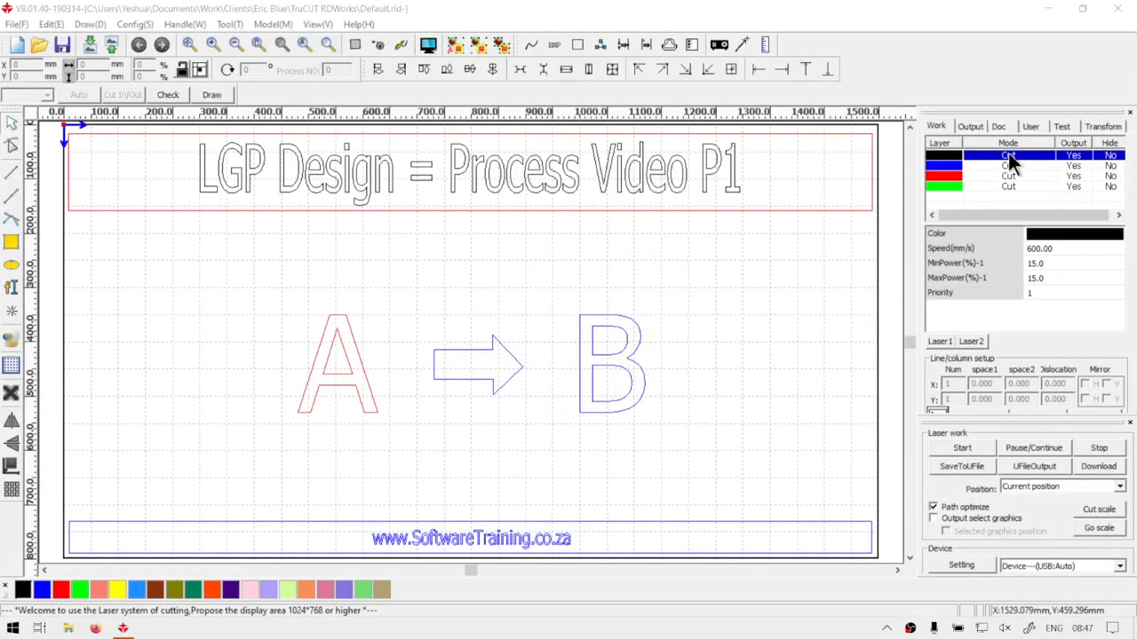
- Open the LGP design tool and show its outline creation settings
{"action": "left_click", "coordinate": [532, 19]}
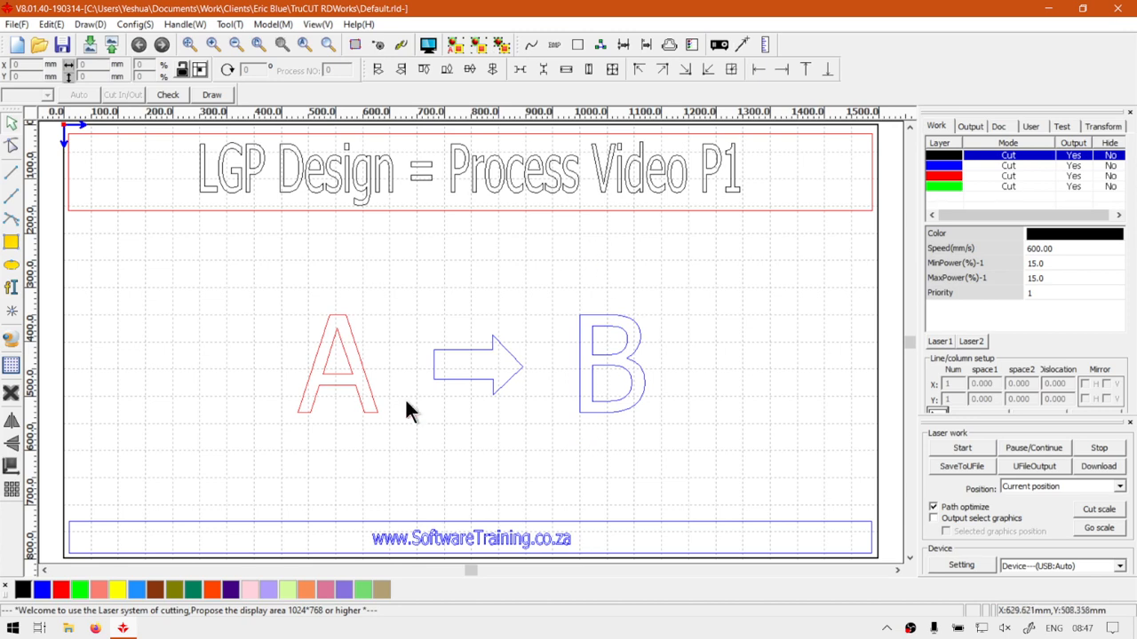
{"action": "left_click", "coordinate": [11, 366]}
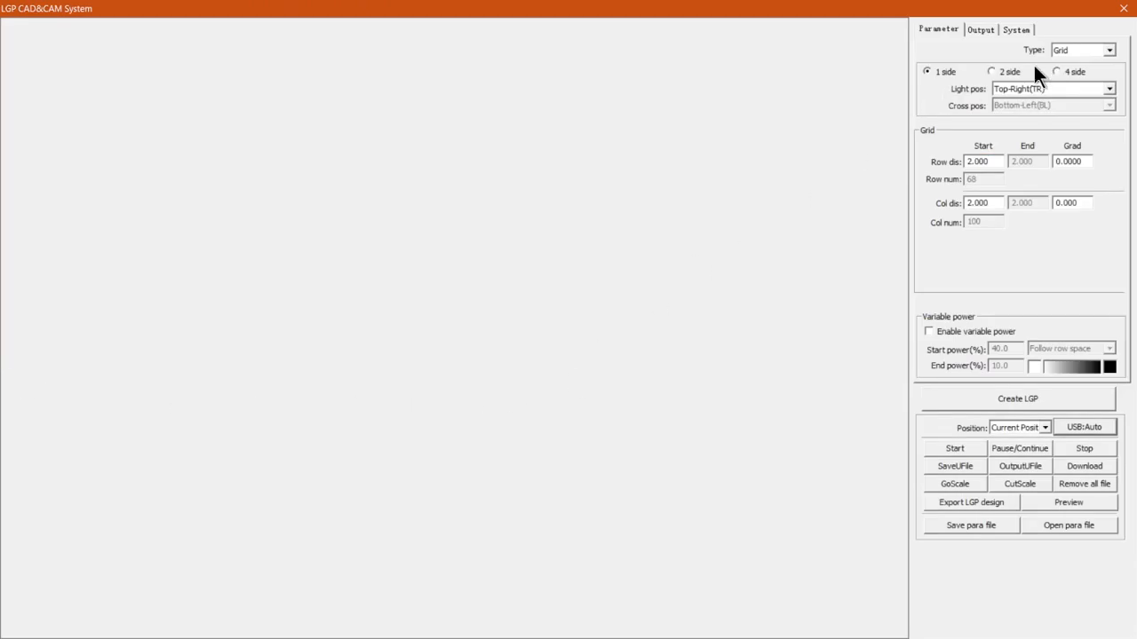
{"action": "left_click", "coordinate": [1016, 30]}
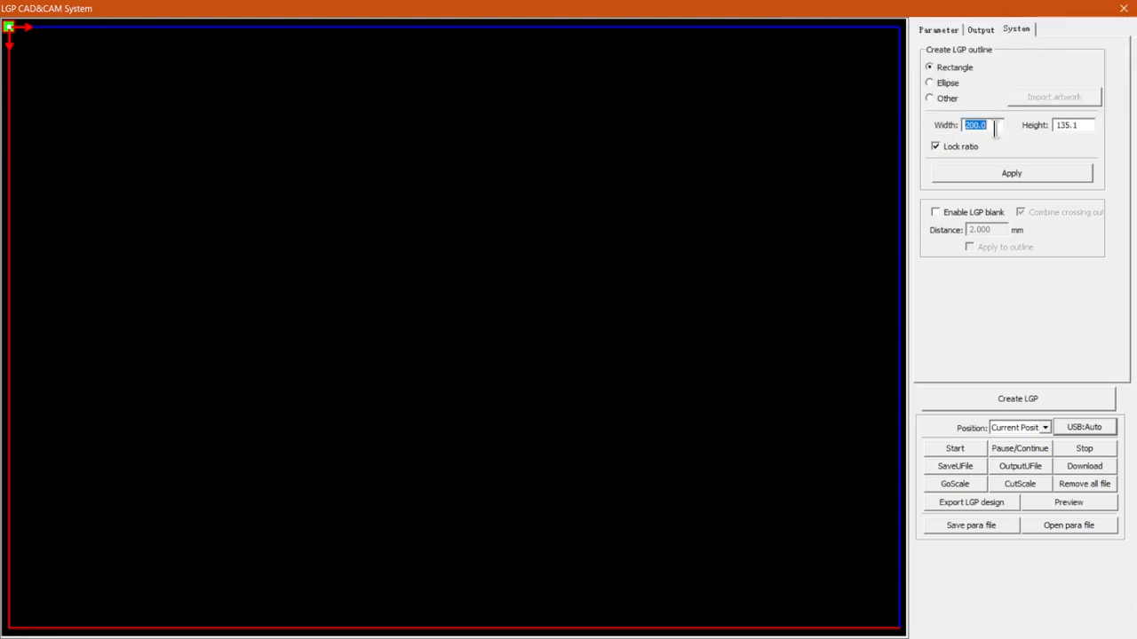
- Set the LGP outline to Other and import the artwork file ShapesTestRec.ai
{"action": "left_click", "coordinate": [943, 99]}
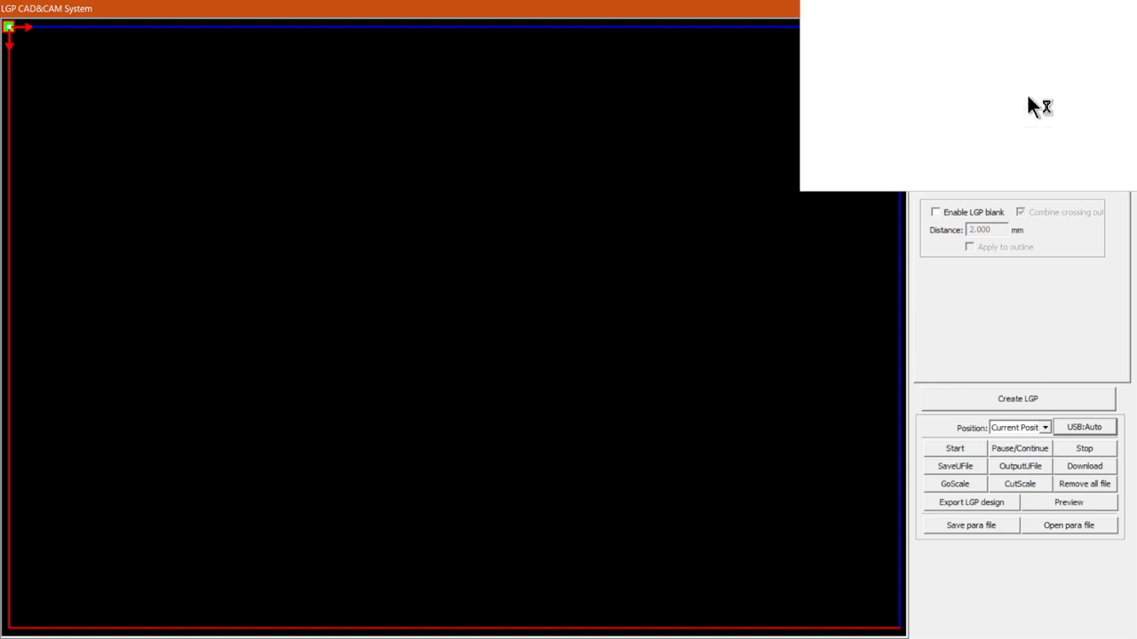
{"action": "left_click", "coordinate": [1027, 93]}
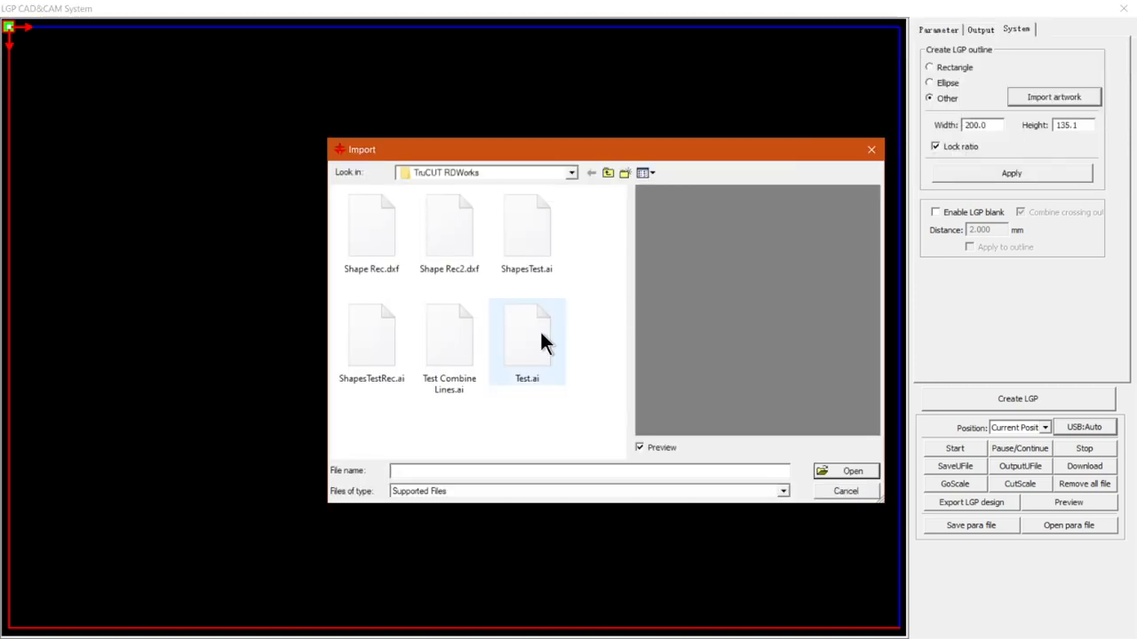
{"action": "left_click", "coordinate": [376, 370]}
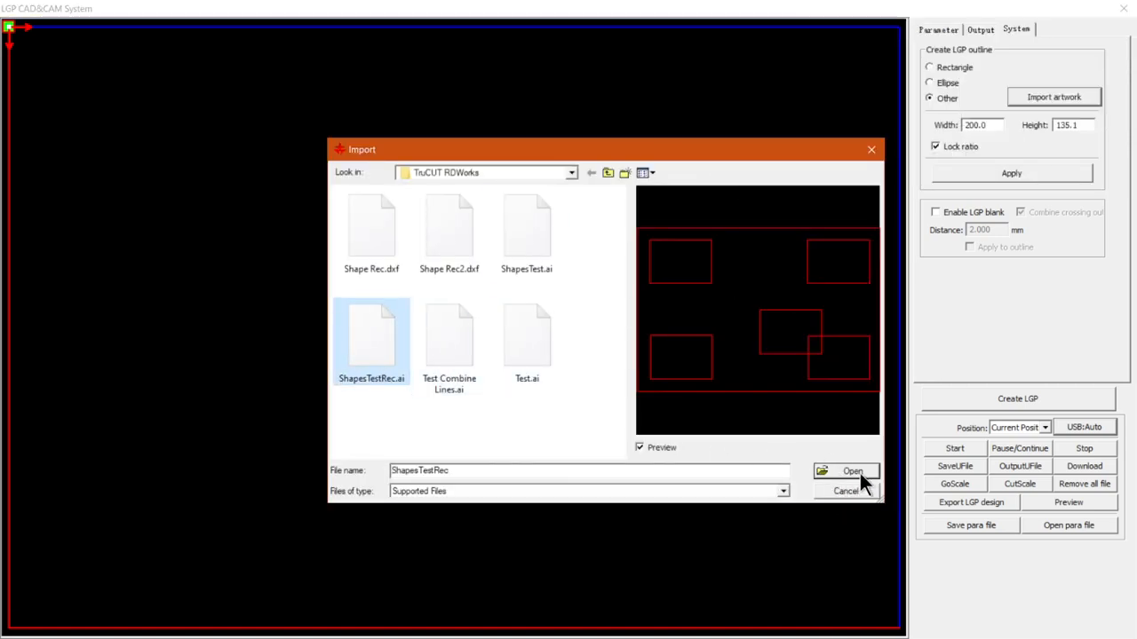
{"action": "left_click", "coordinate": [527, 232]}
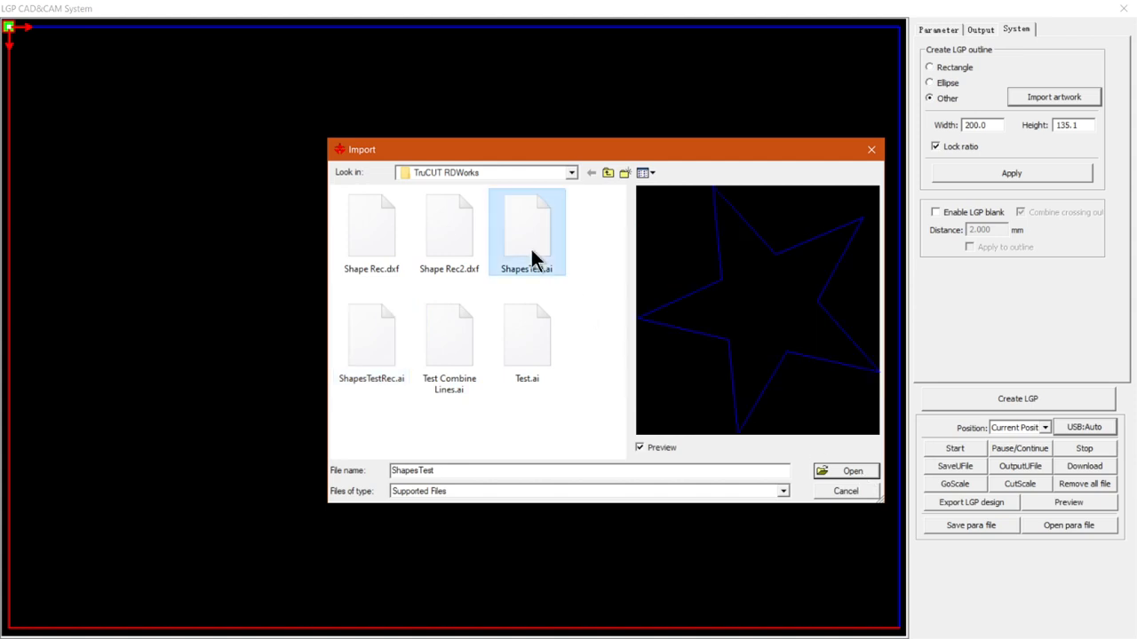
{"action": "left_click", "coordinate": [461, 250]}
{"action": "left_click", "coordinate": [526, 236]}
{"action": "left_click", "coordinate": [371, 342]}
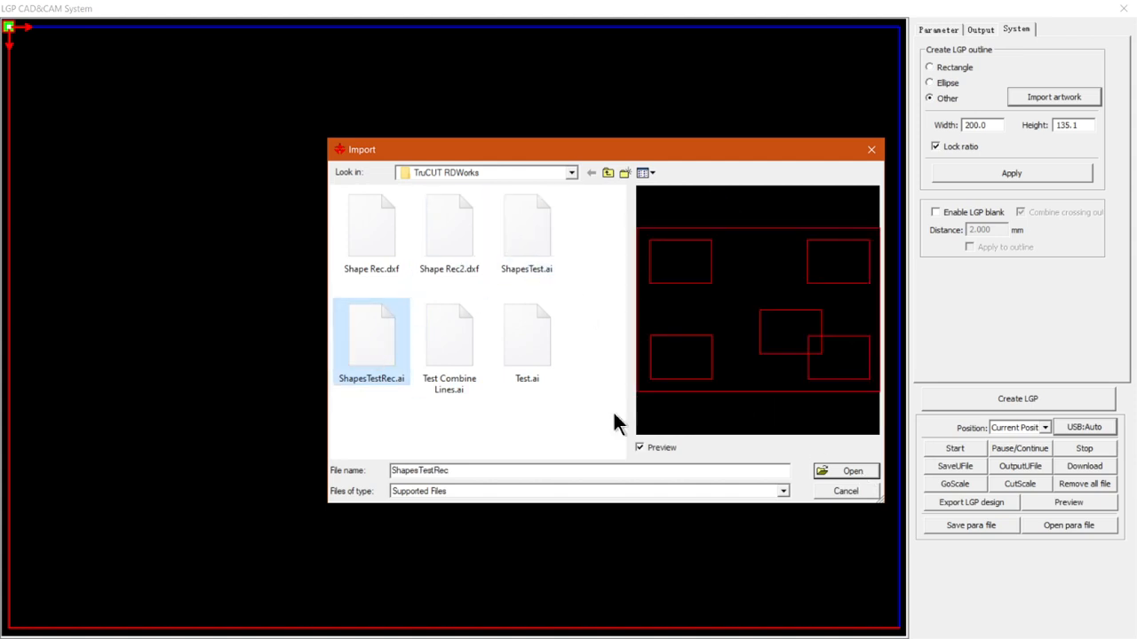
{"action": "left_click", "coordinate": [848, 472]}
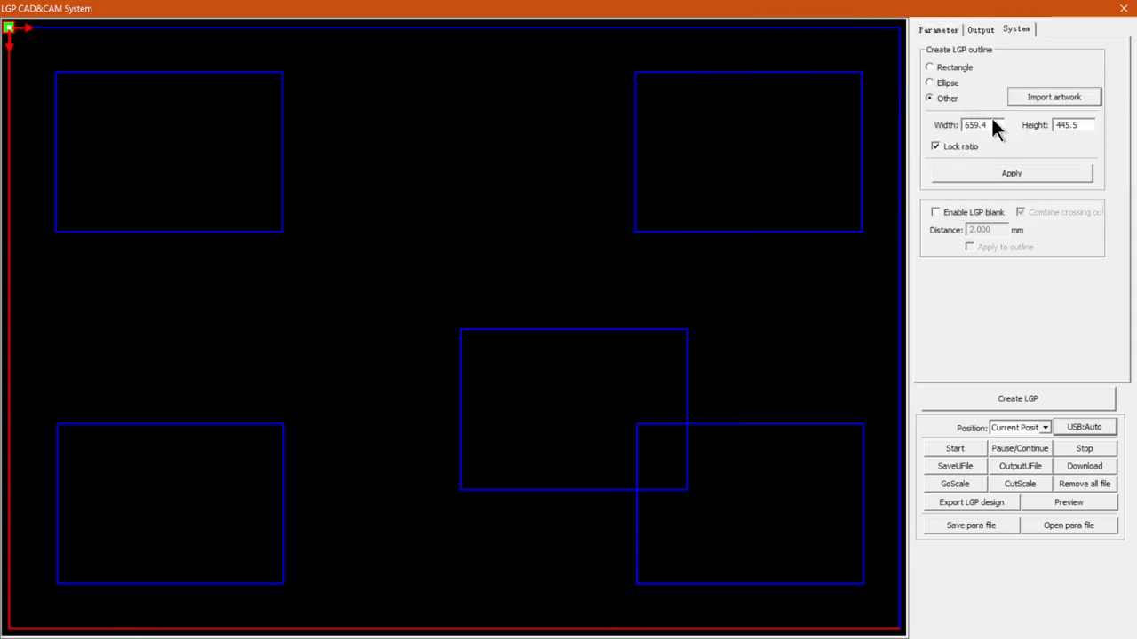
- Resize the imported LGP outline to a width of 200 with the ratio locked and apply it
{"action": "left_click_drag", "start_coordinate": [992, 123], "coordinate": [916, 121]}
{"action": "type", "text": "200"}
{"action": "left_click", "coordinate": [934, 146]}
{"action": "left_click", "coordinate": [1067, 125]}
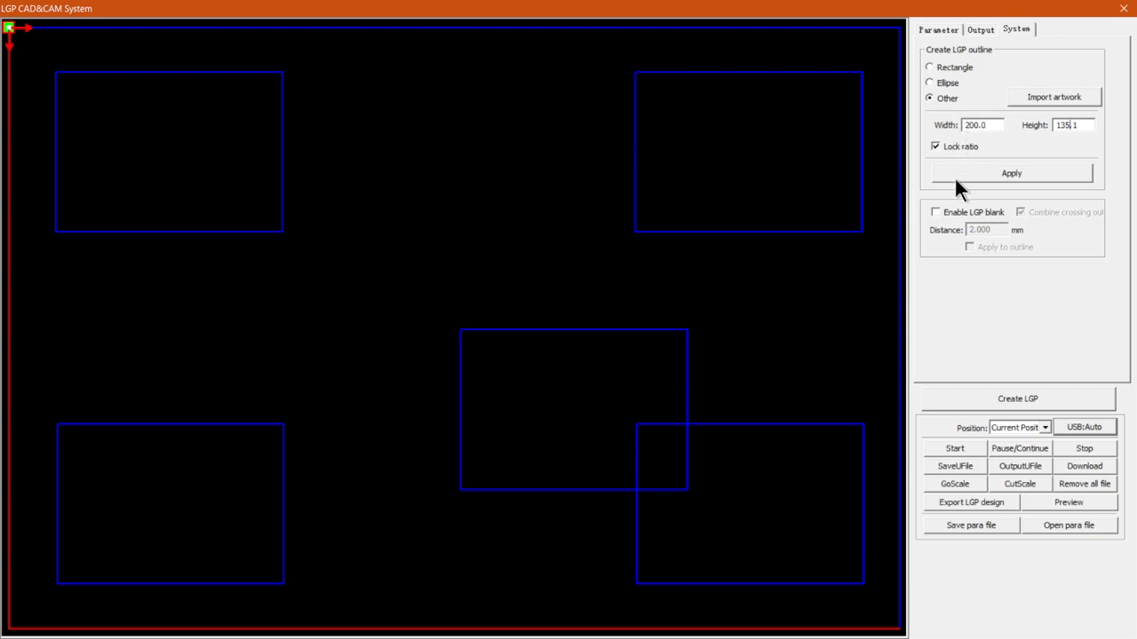
{"action": "left_click", "coordinate": [1009, 172]}
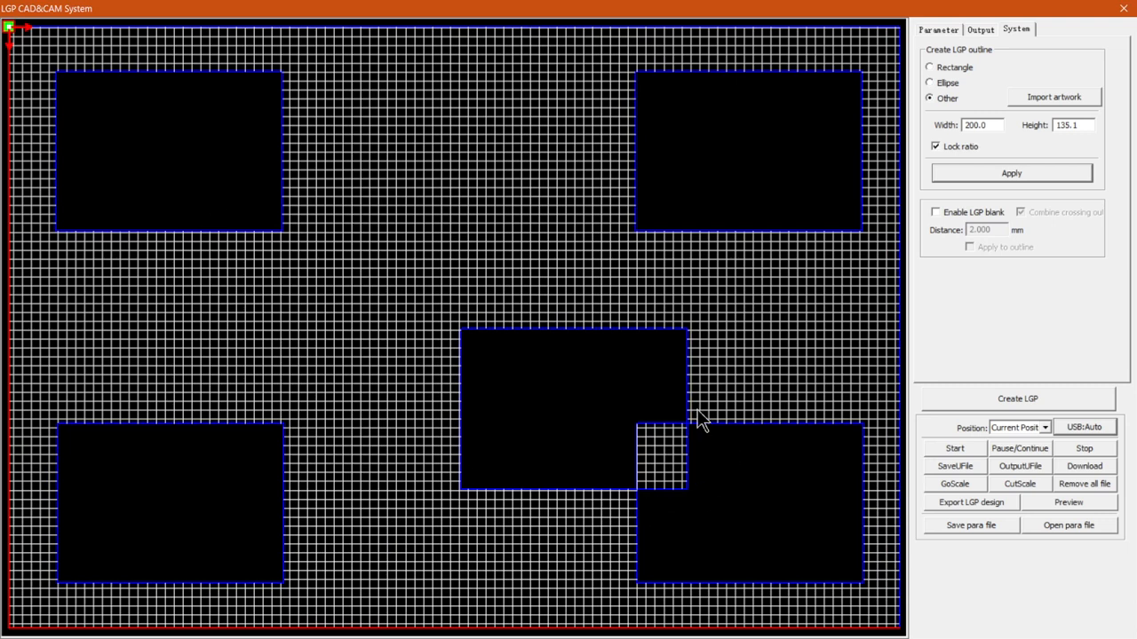
- Enable LGP blank with combined crossing outlines, set the blank distance to 0 mm and apply it
{"action": "left_click", "coordinate": [950, 210]}
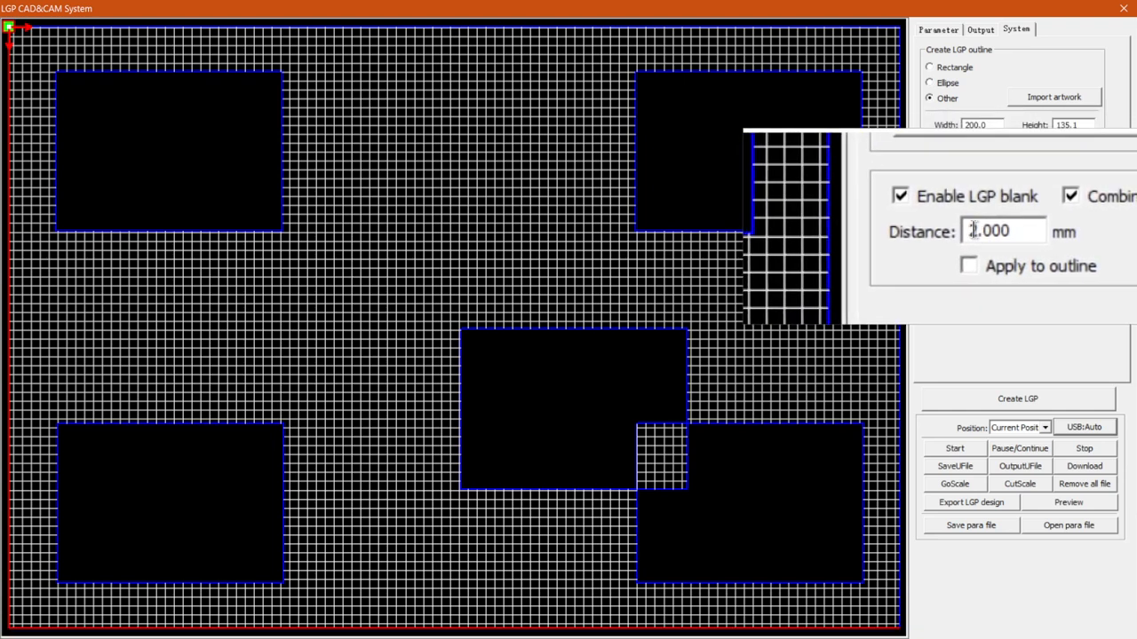
{"action": "left_click_drag", "start_coordinate": [970, 231], "coordinate": [979, 231]}
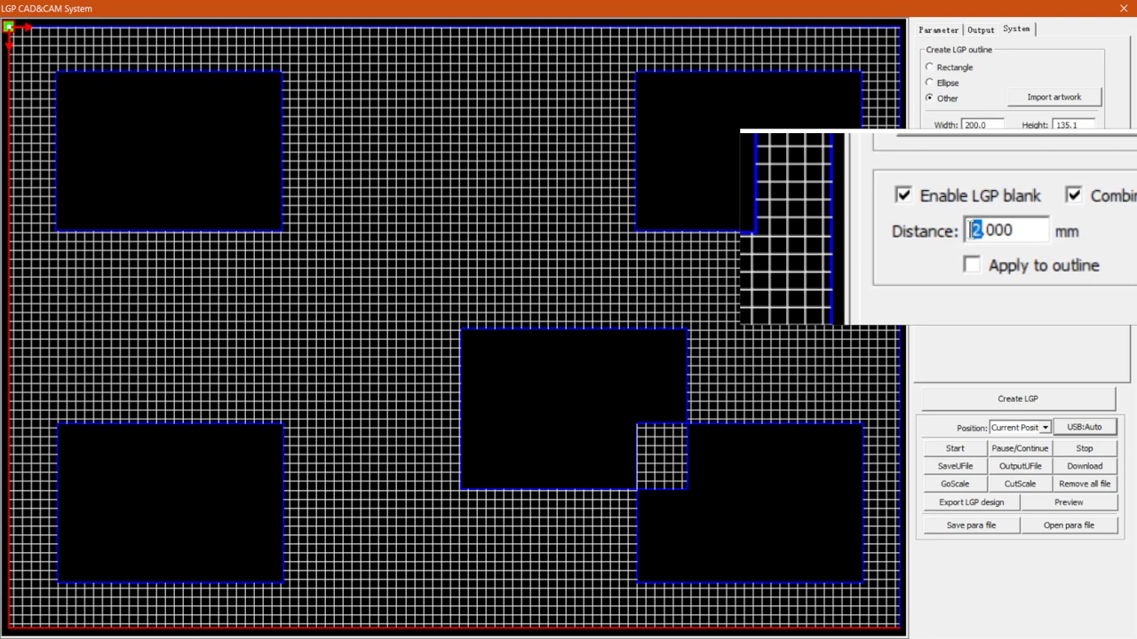
{"action": "type", "text": "0"}
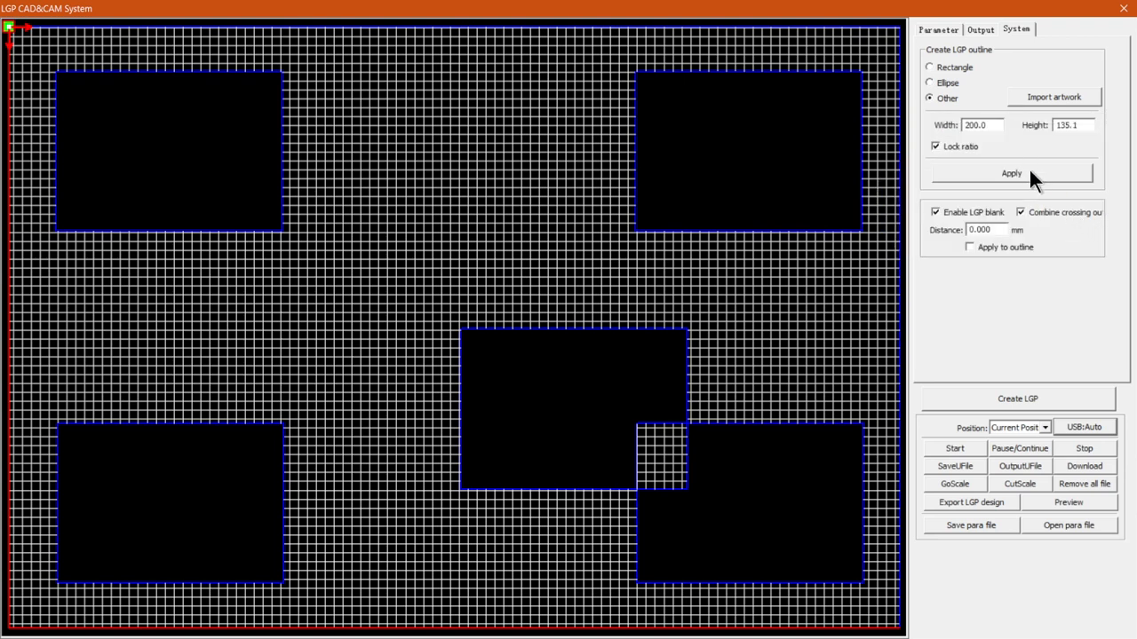
{"action": "left_click", "coordinate": [1032, 177]}
- Set the LGP blank distance to 0.1 mm and reapply the outline
{"action": "left_click", "coordinate": [976, 228]}
{"action": "key", "text": "Delete"}
{"action": "type", "text": "1"}
{"action": "left_click", "coordinate": [1041, 176]}
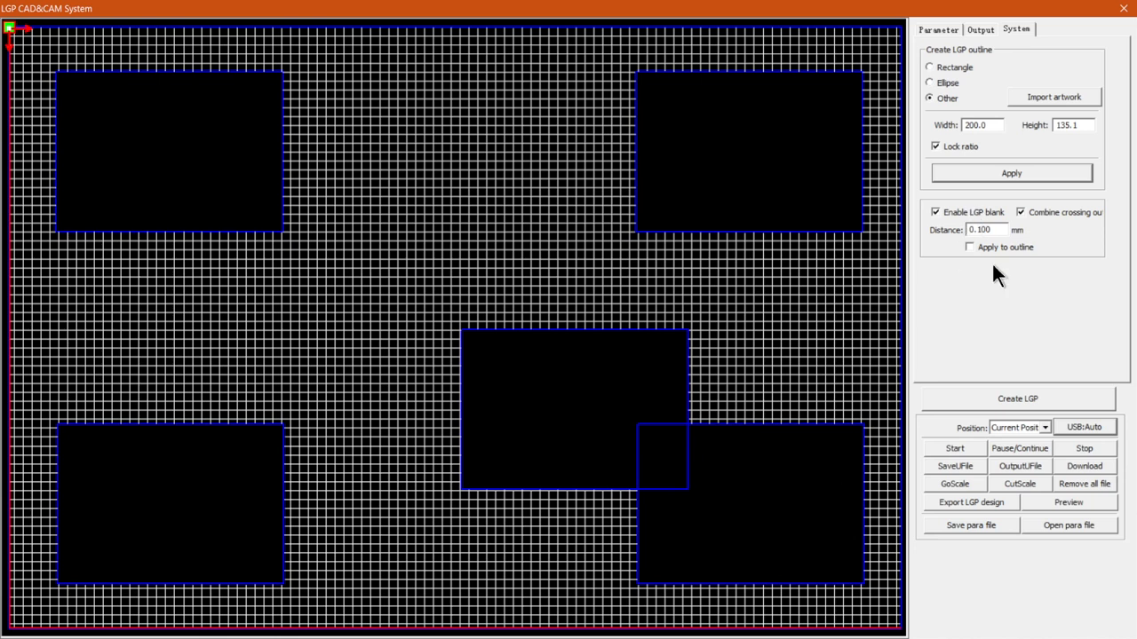
- Change the LGP pattern type to Line and apply it to the outline
{"action": "left_click", "coordinate": [939, 30]}
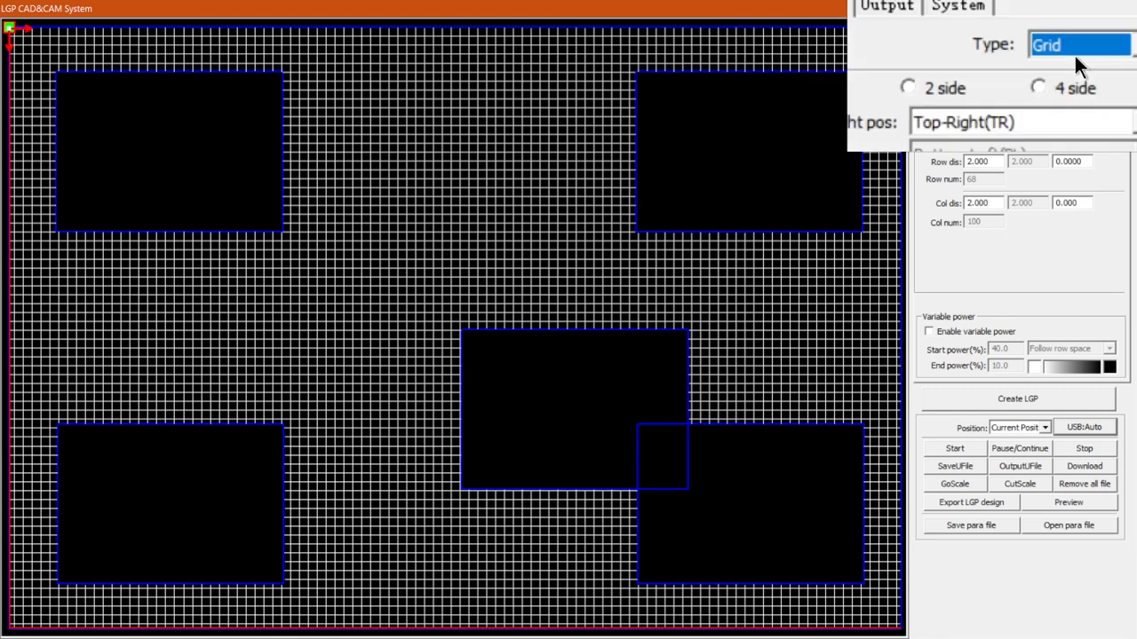
{"action": "left_click", "coordinate": [1075, 54]}
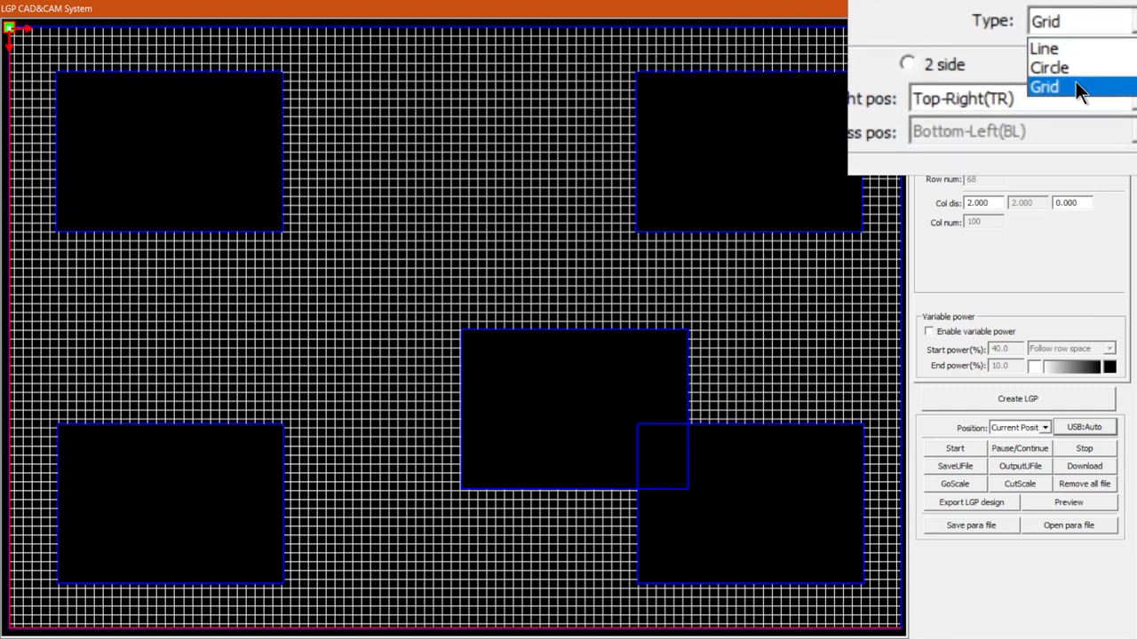
{"action": "left_click", "coordinate": [1070, 69]}
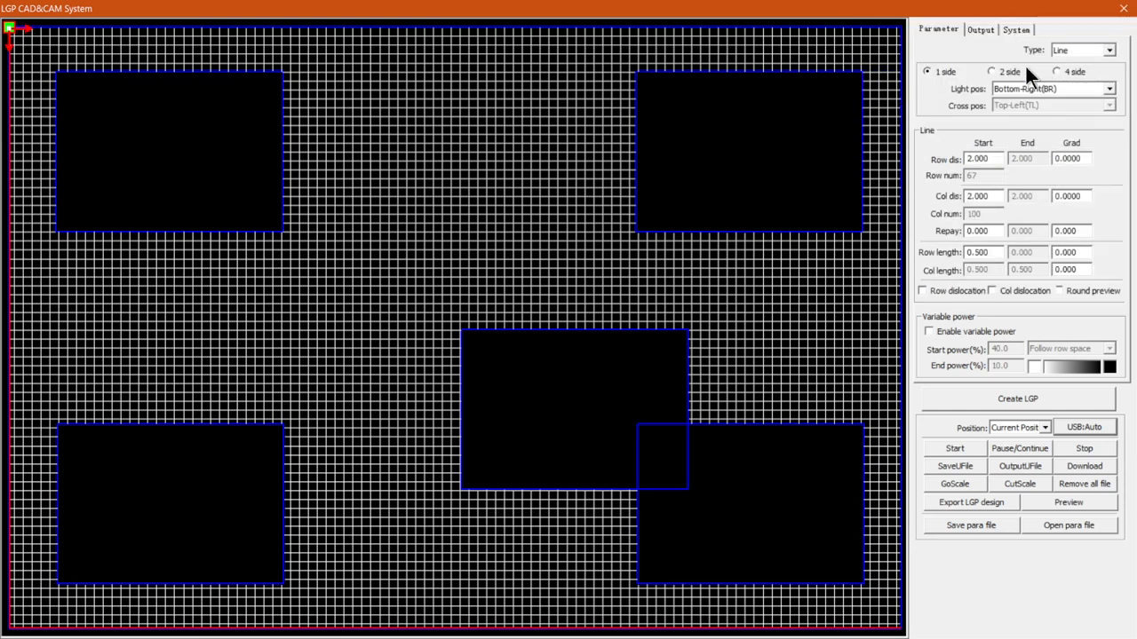
{"action": "left_click", "coordinate": [1012, 30]}
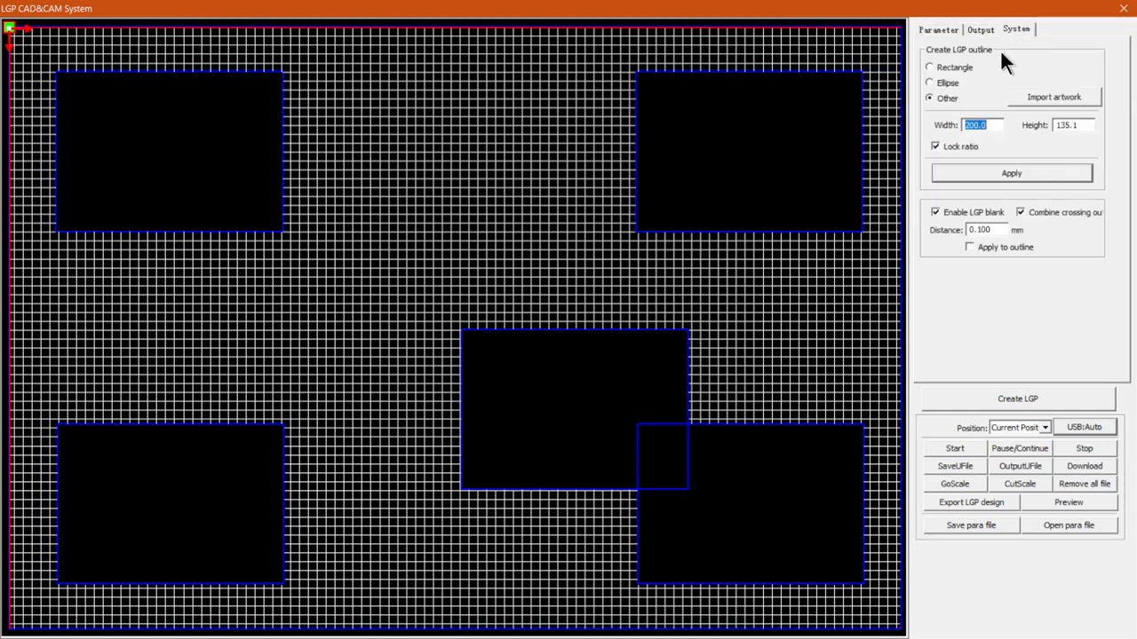
{"action": "left_click", "coordinate": [972, 175]}
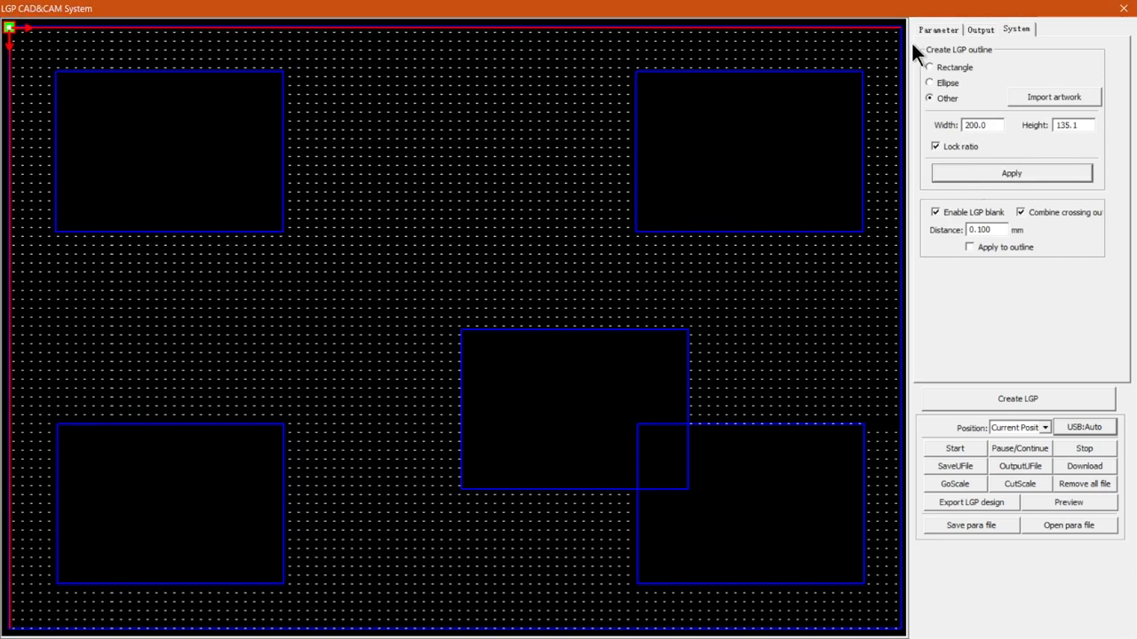
- Inspect the line pattern close up and set the lighting to 4 side
{"action": "left_click", "coordinate": [937, 29]}
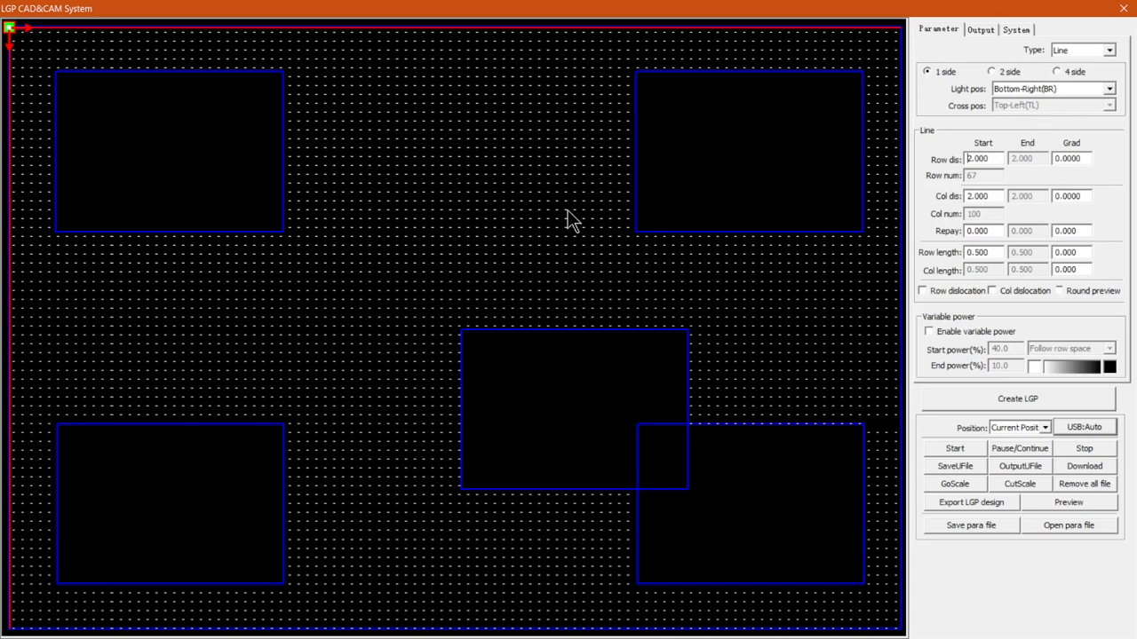
{"action": "key", "text": "super+plus"}
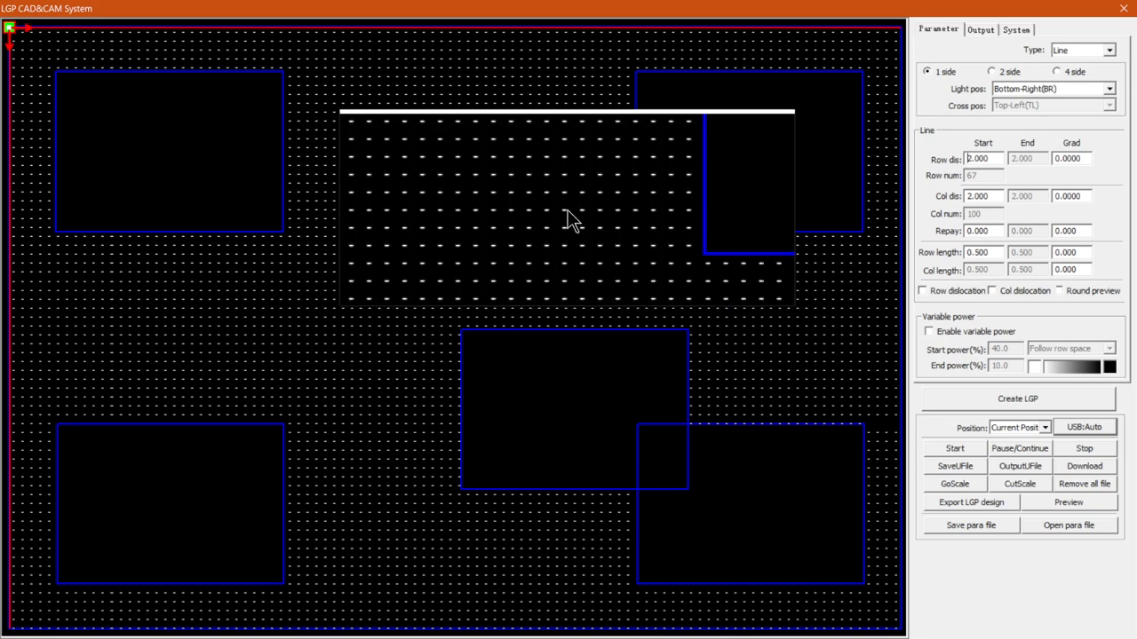
{"action": "key", "text": "super+Escape"}
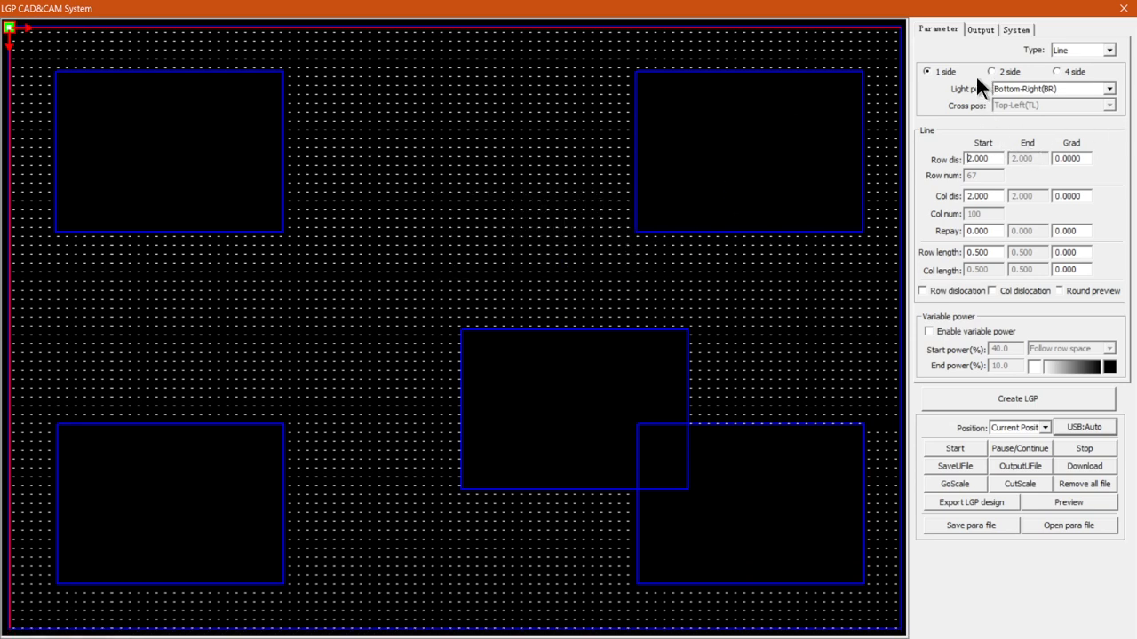
{"action": "key", "text": "super+plus"}
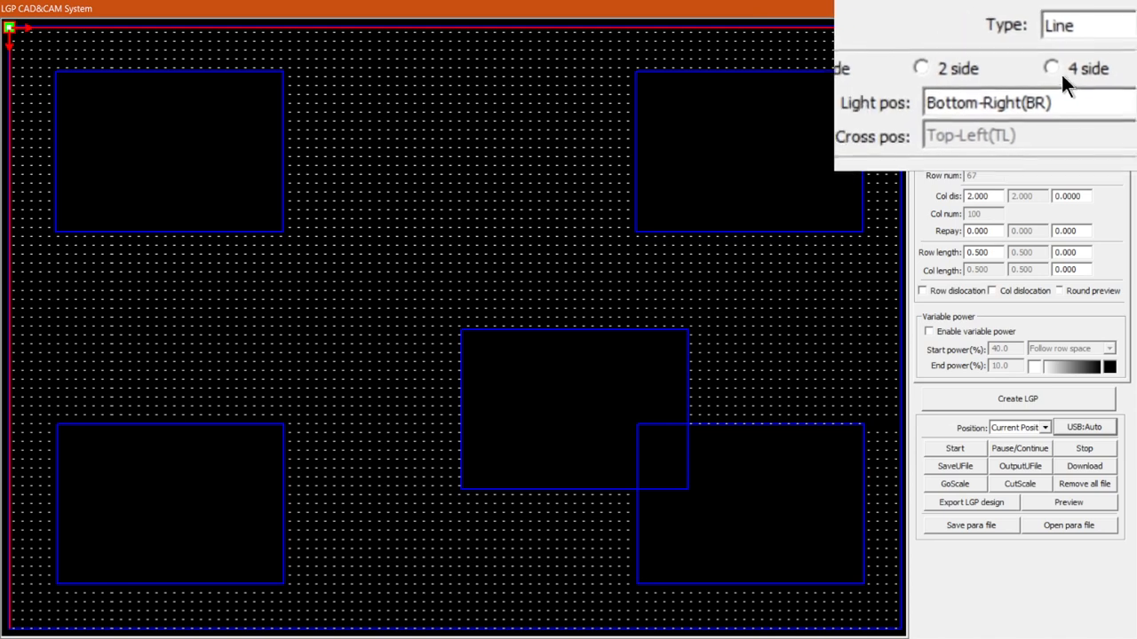
{"action": "left_click", "coordinate": [1060, 71]}
{"action": "key", "text": "super+Escape"}
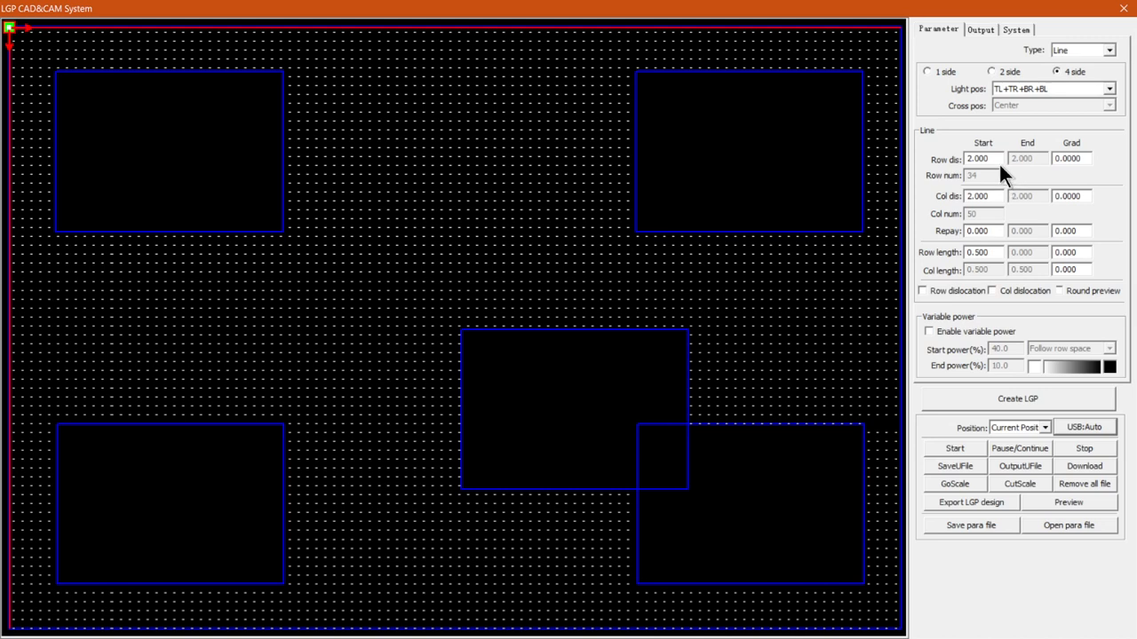
- Review the row and column distance and length settings, enable row dislocation and apply the pattern
{"action": "key", "text": "super+plus"}
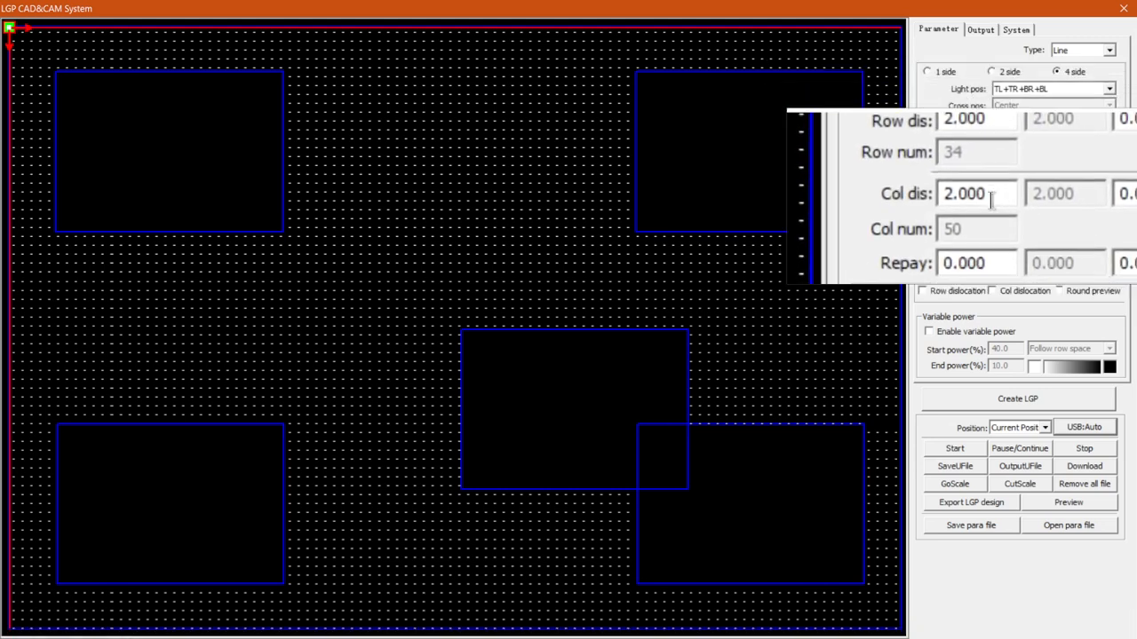
{"action": "key", "text": "super+Escape"}
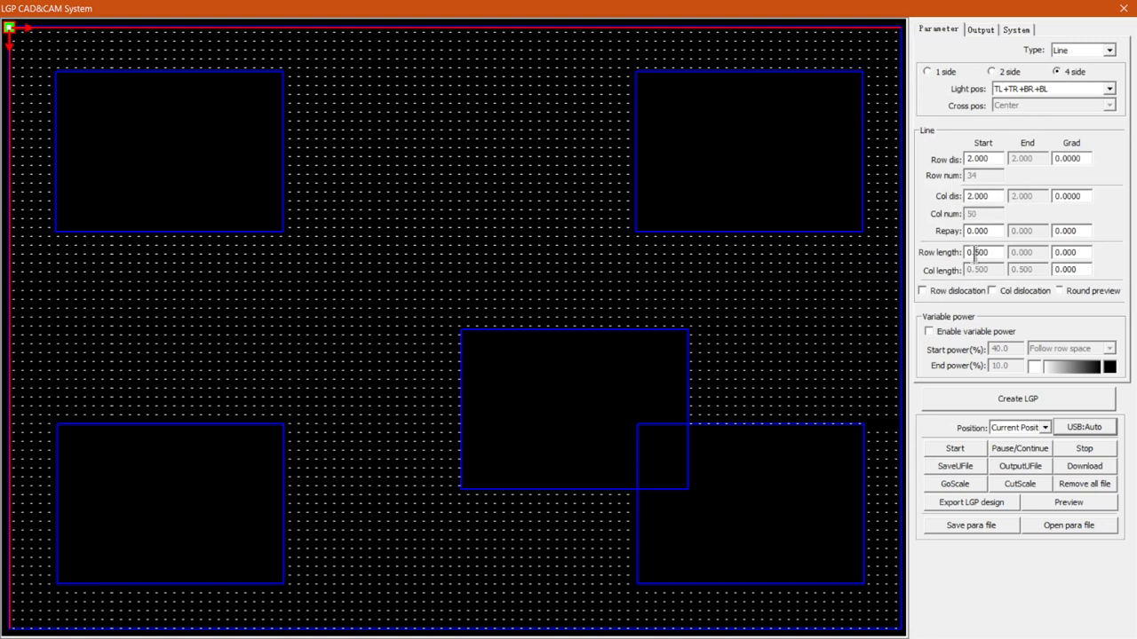
{"action": "key", "text": "super+plus"}
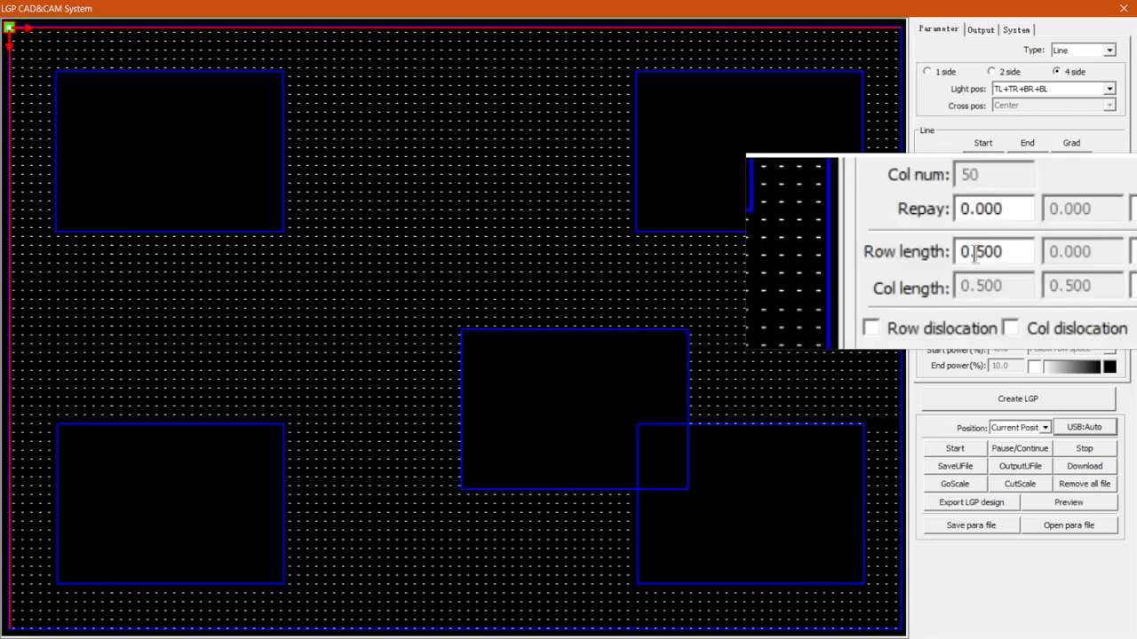
{"action": "key", "text": "super+Escape"}
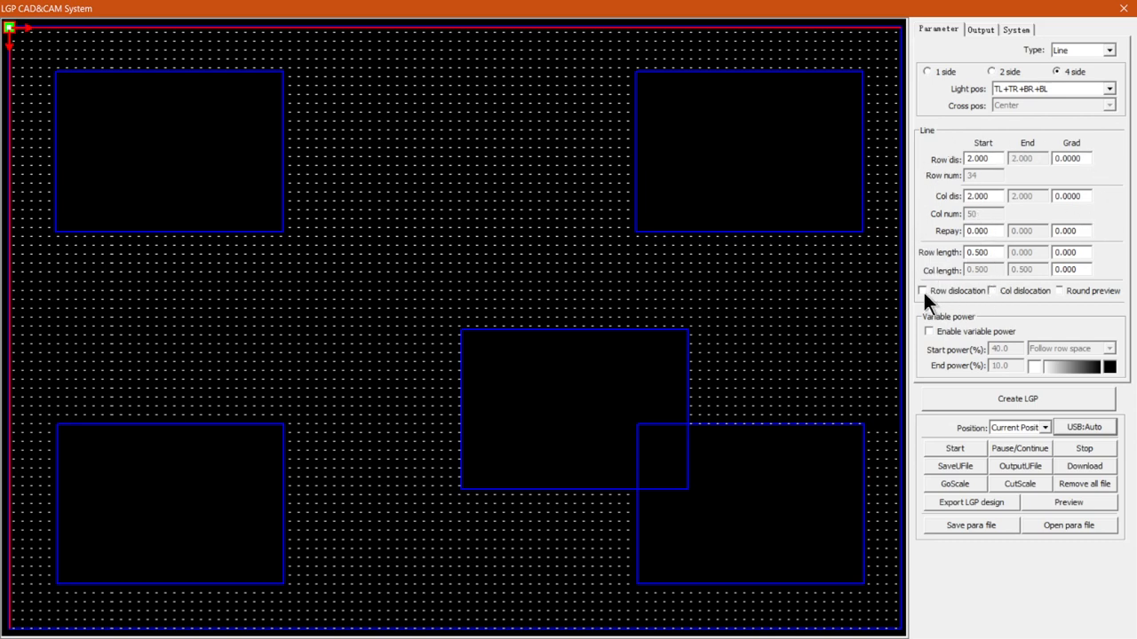
{"action": "left_click", "coordinate": [1016, 30]}
{"action": "left_click", "coordinate": [1010, 174]}
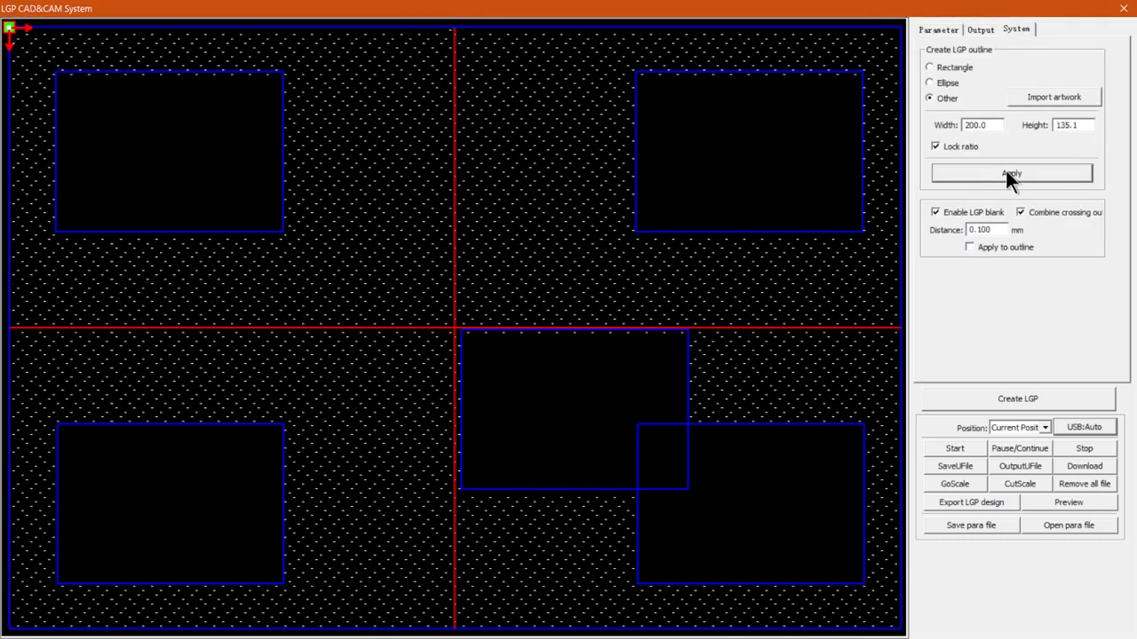
- Turn off row dislocation and reapply the 4 side line pattern
{"action": "left_click", "coordinate": [937, 29]}
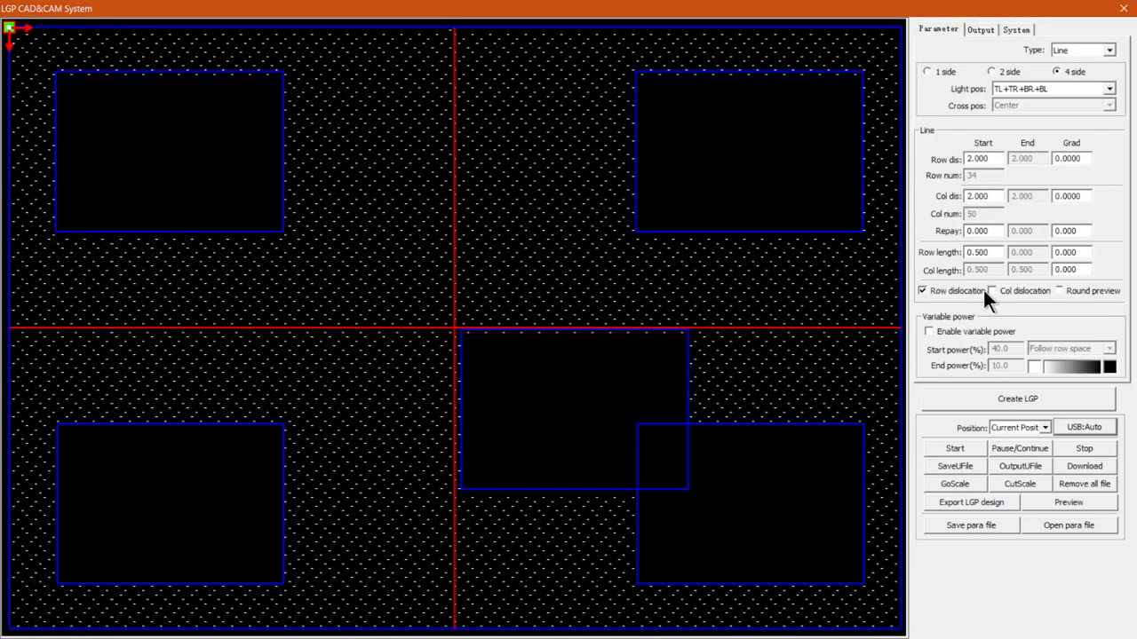
{"action": "left_click", "coordinate": [1016, 31]}
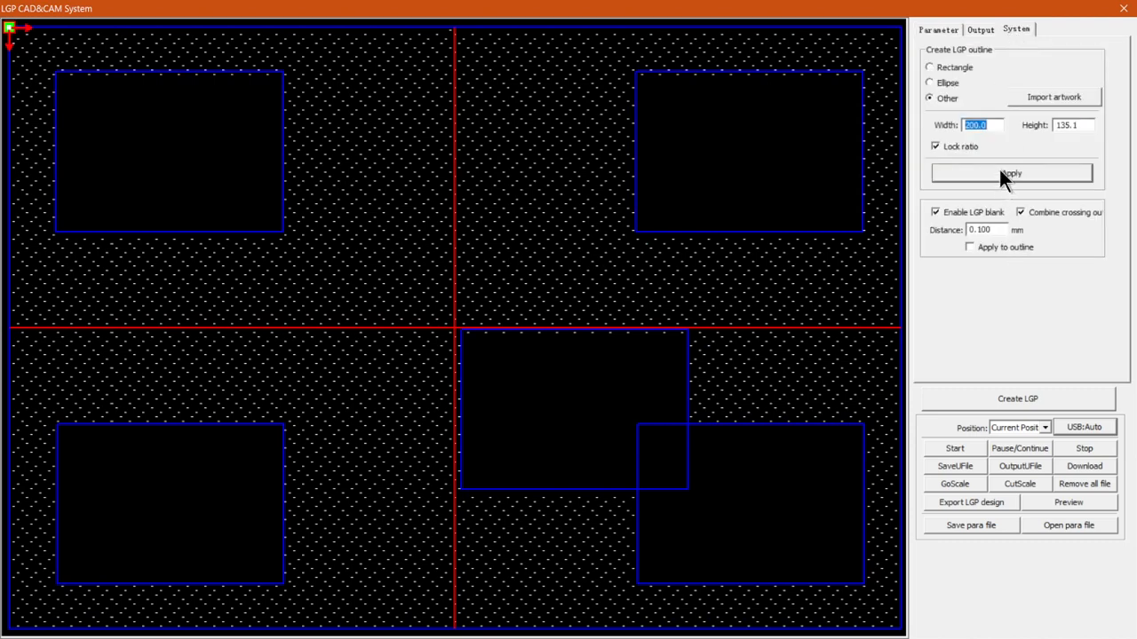
{"action": "left_click", "coordinate": [939, 30]}
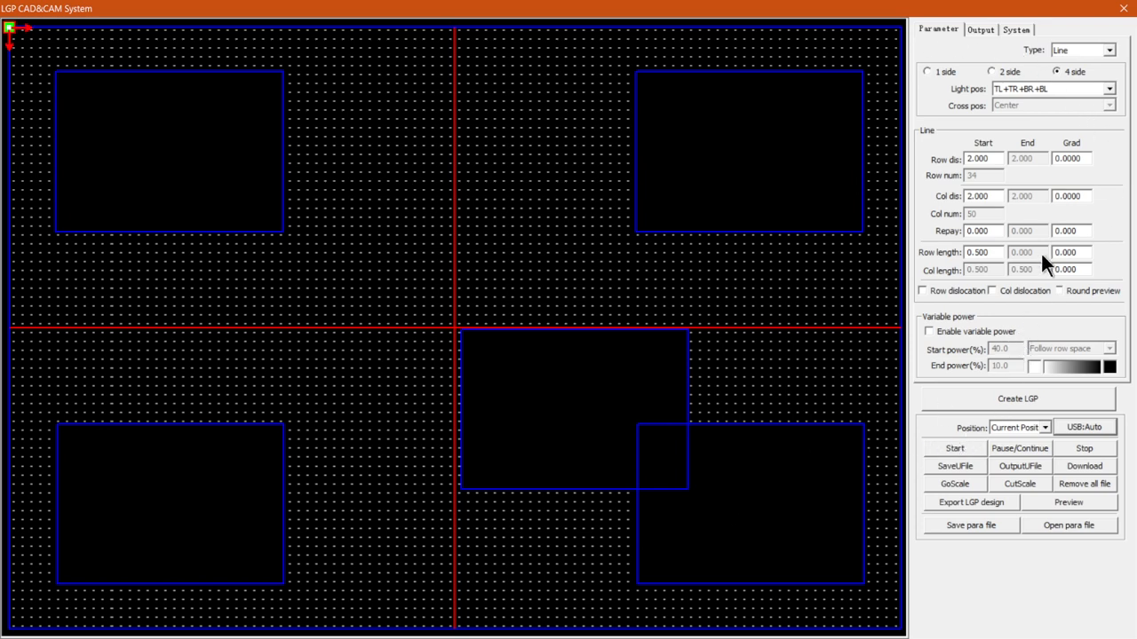
{"action": "left_click", "coordinate": [1016, 29]}
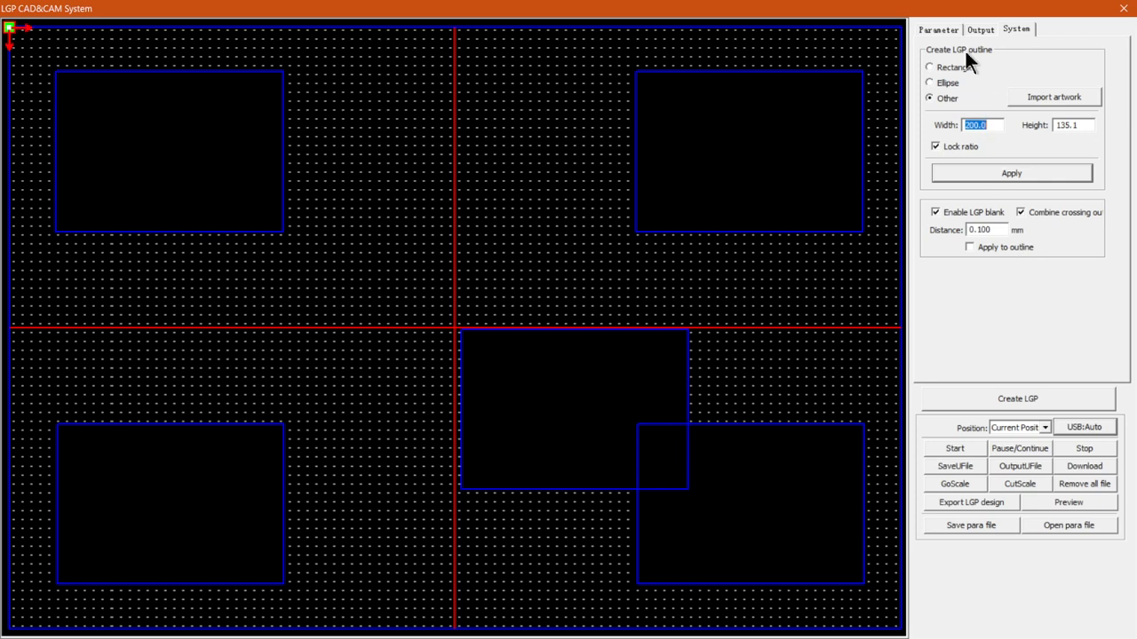
{"action": "left_click", "coordinate": [939, 29]}
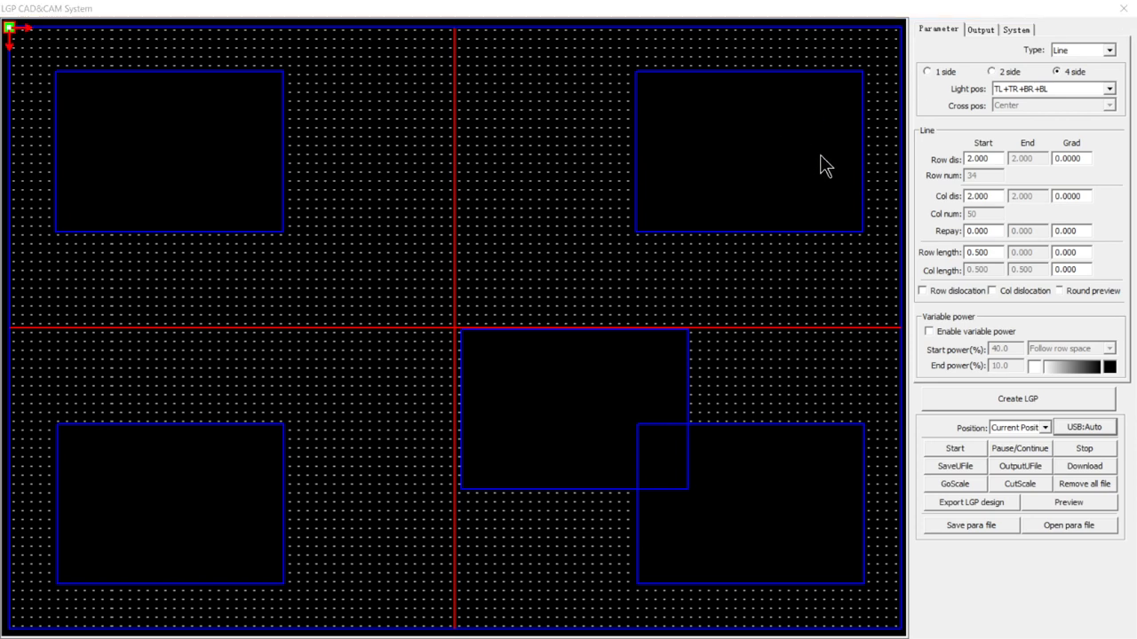
- Close the LGP design tool and minimize RDWorks to switch to the Software Training website in the browser
{"action": "left_click", "coordinate": [1122, 11]}
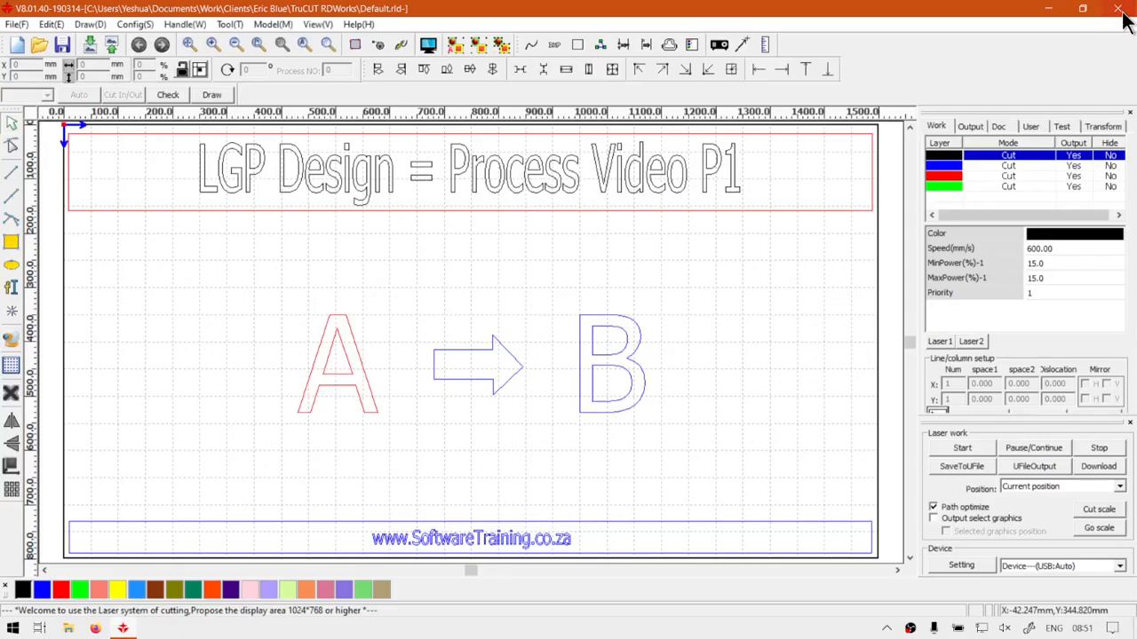
{"action": "left_click", "coordinate": [1051, 10]}
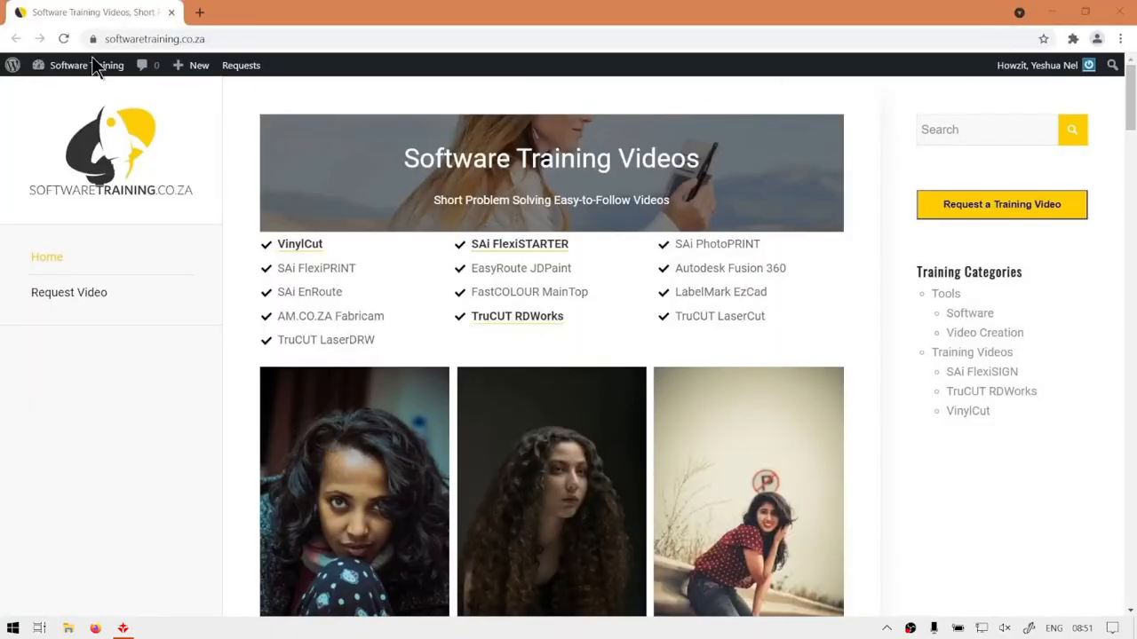